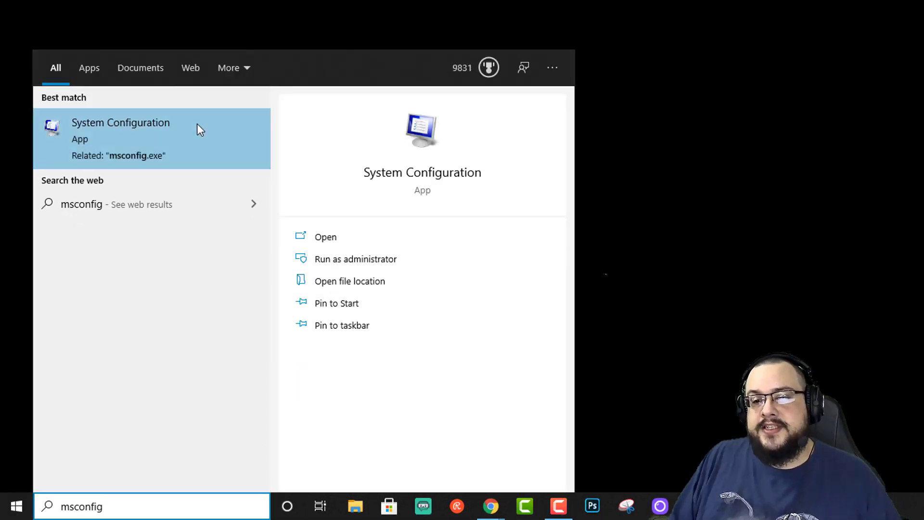
# Launch System Configuration (msconfig) from the search results
pyautogui.click(137, 142)
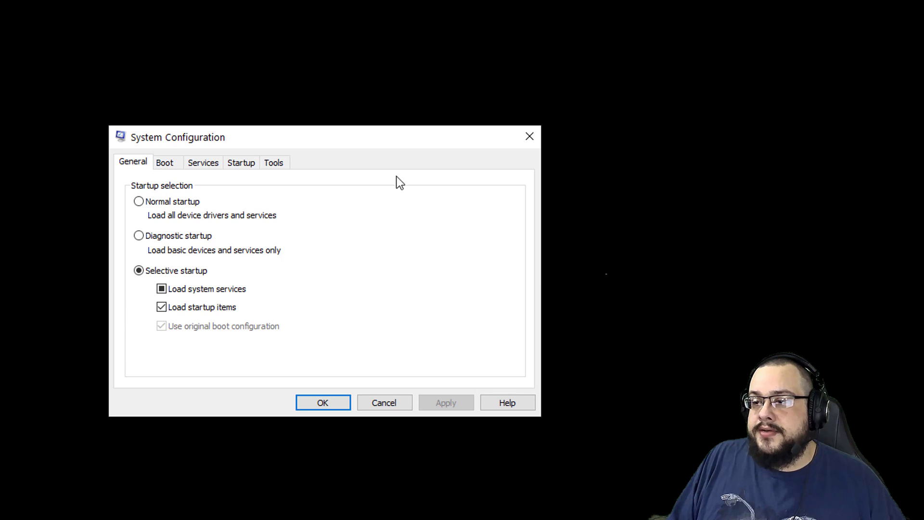
# View the Boot tab's Windows 10 entry and its 30-second timeout setting
pyautogui.click(169, 162)
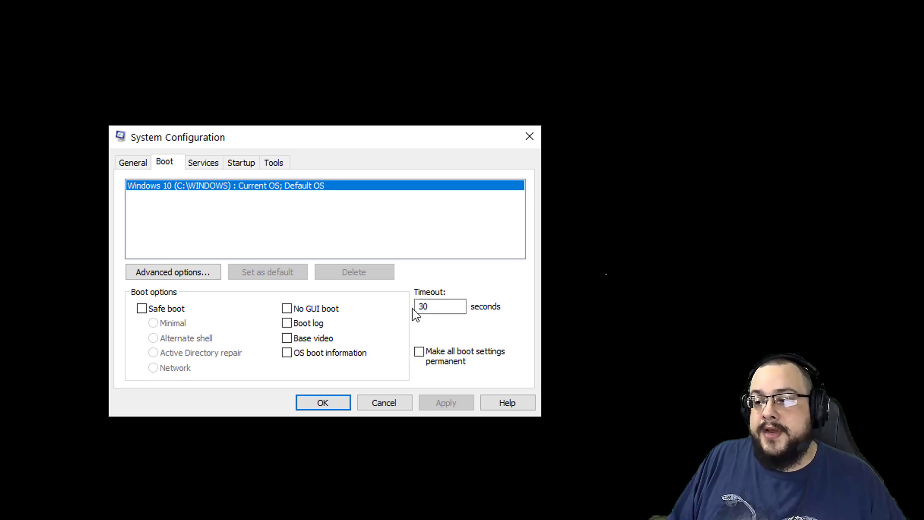
pyautogui.click(444, 303)
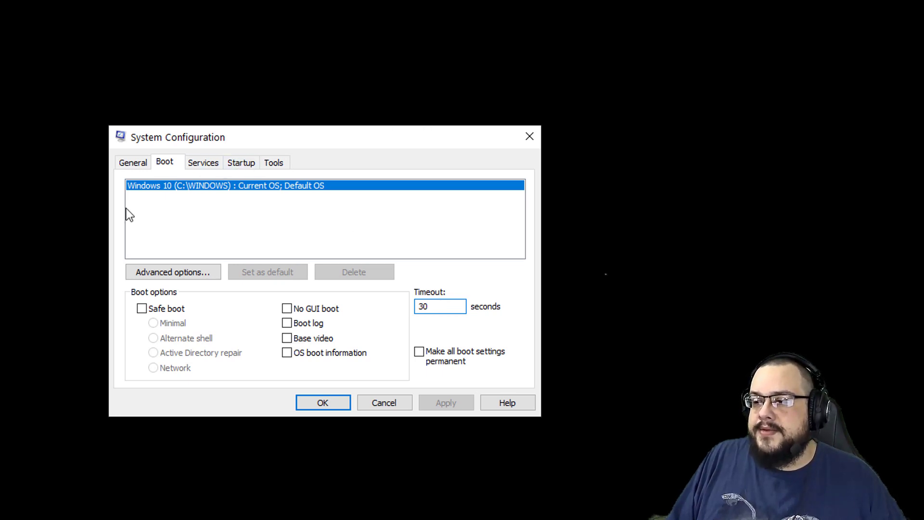
# Show the Services tab and scroll through the full list of services
pyautogui.click(207, 162)
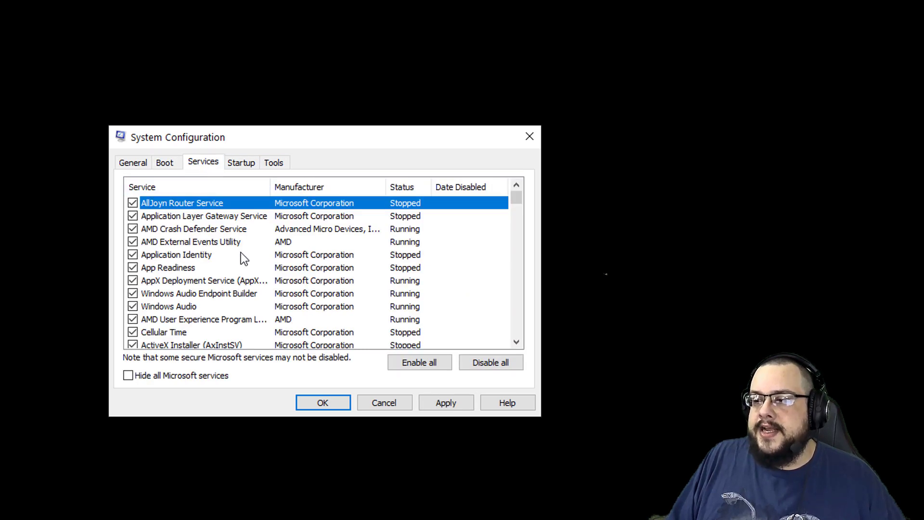
pyautogui.scroll(-4, 251, 262)
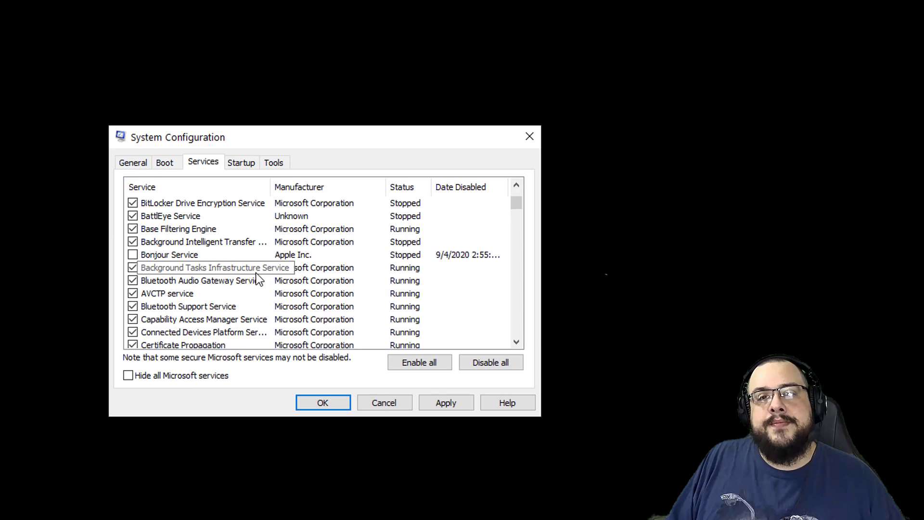
pyautogui.scroll(-10, 262, 279)
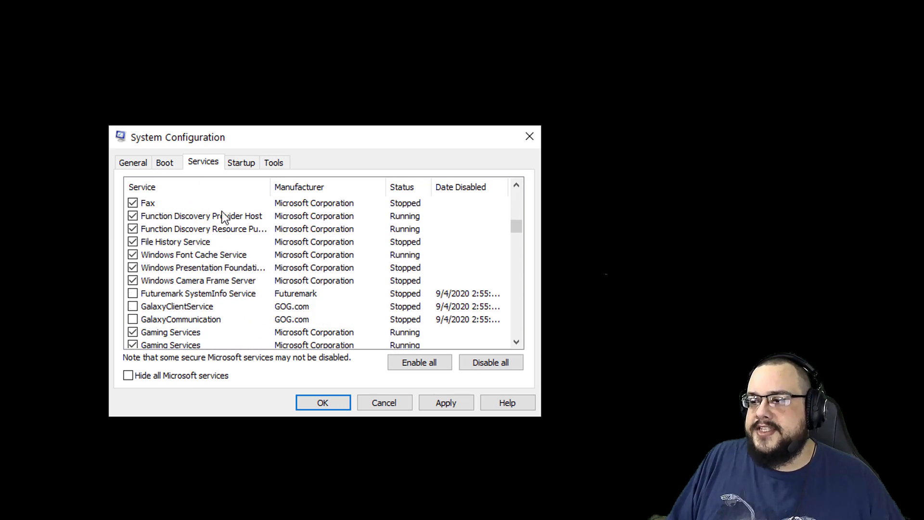
pyautogui.scroll(-12, 233, 240)
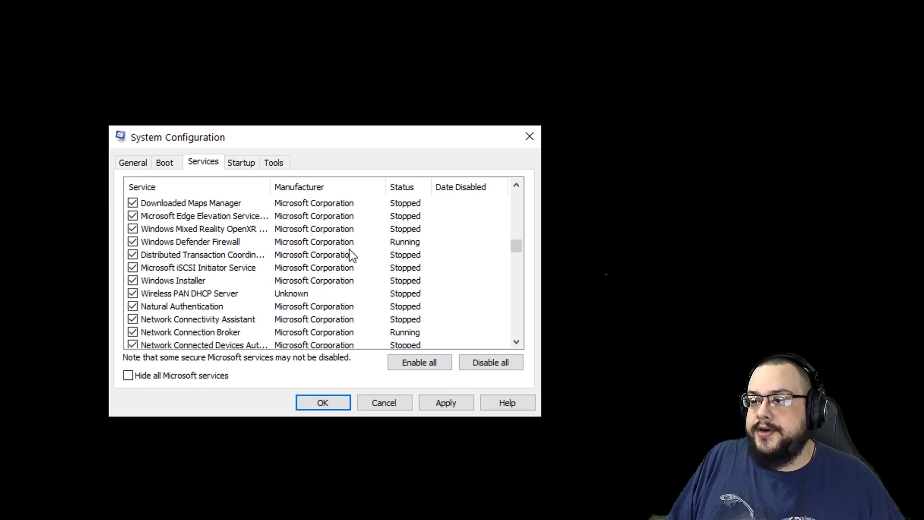
pyautogui.scroll(15, 346, 248)
pyautogui.scroll(5, 350, 251)
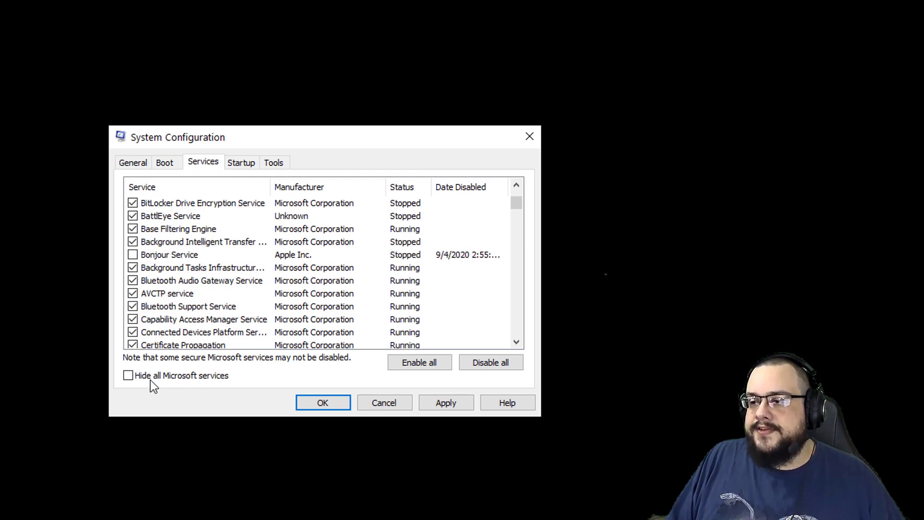
# Hide all Microsoft services so only third-party services remain listed
pyautogui.click(138, 377)
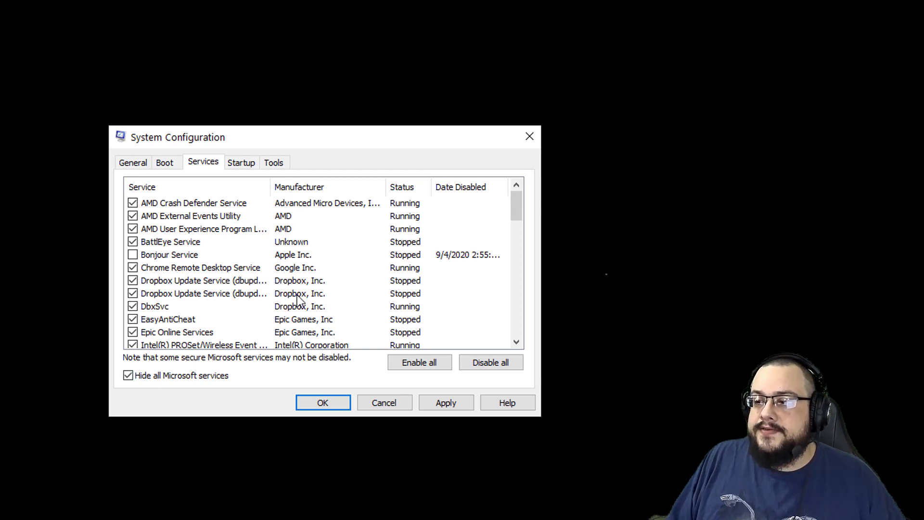
pyautogui.scroll(-4, 297, 296)
pyautogui.scroll(-2, 297, 296)
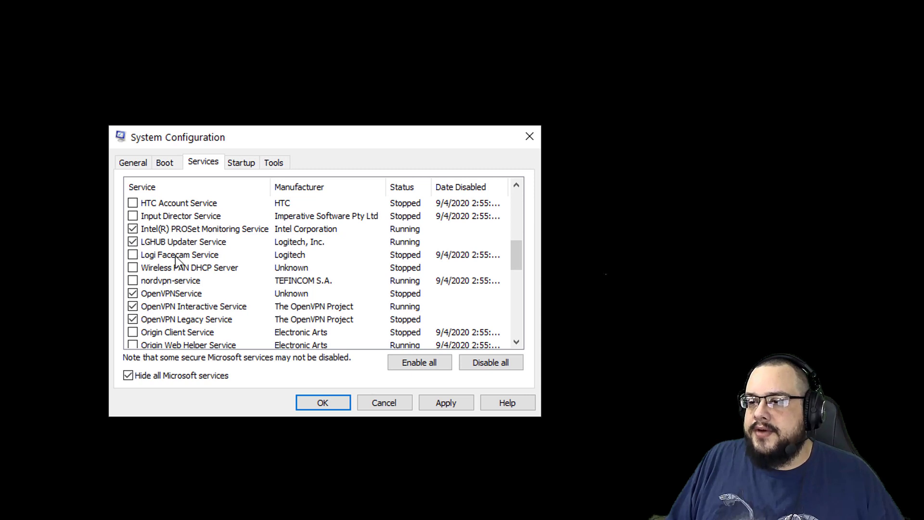
pyautogui.scroll(-1, 233, 313)
# Uncheck the three OpenVPN services and both Corel License Validation services
pyautogui.click(132, 255)
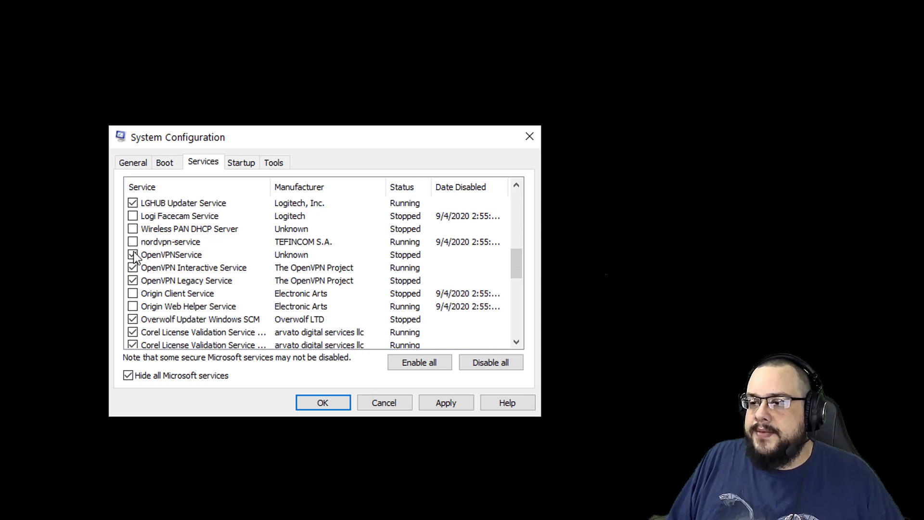
pyautogui.click(132, 267)
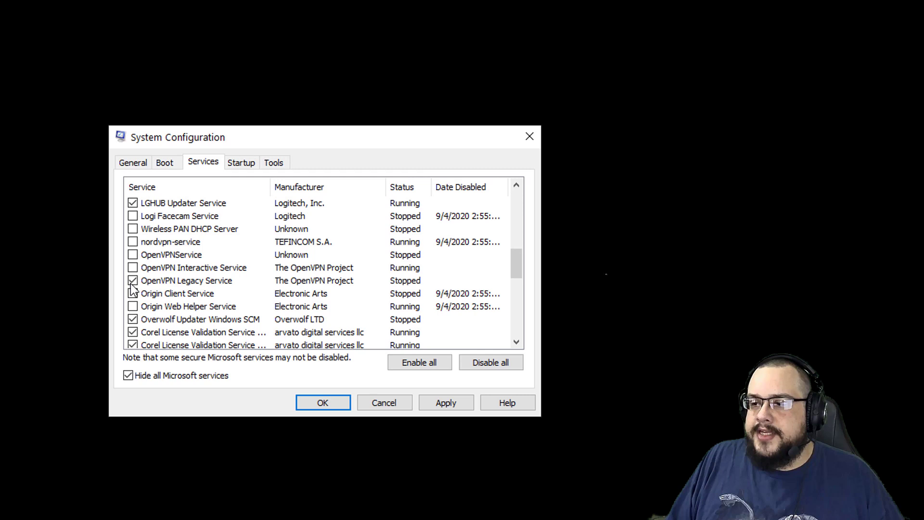
pyautogui.click(132, 280)
pyautogui.scroll(-1, 247, 301)
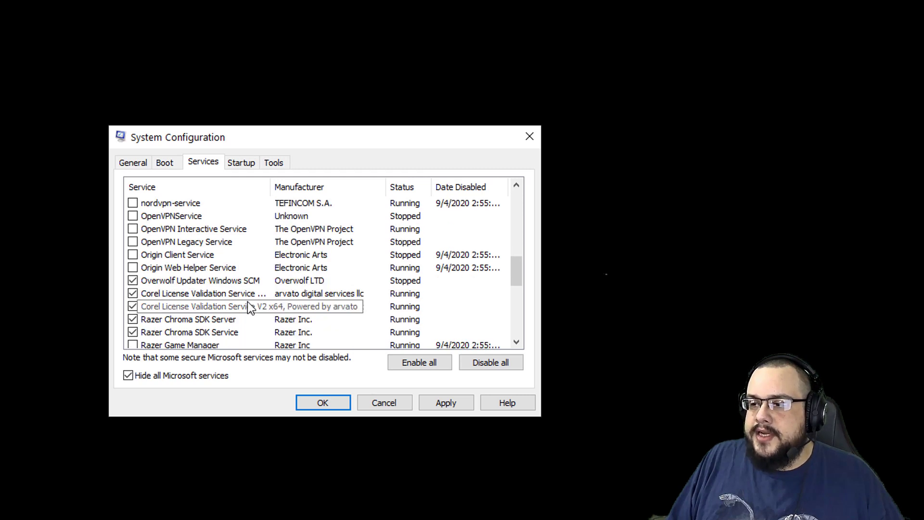
pyautogui.click(133, 293)
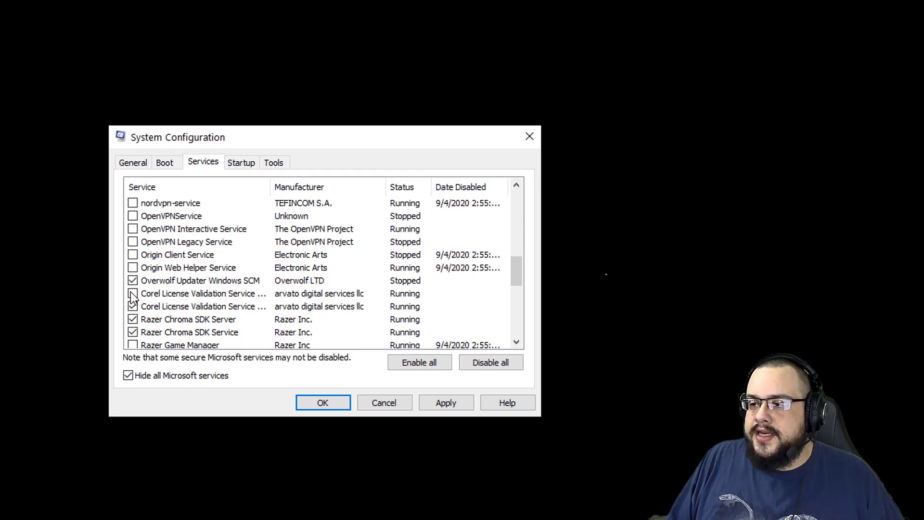
pyautogui.click(133, 307)
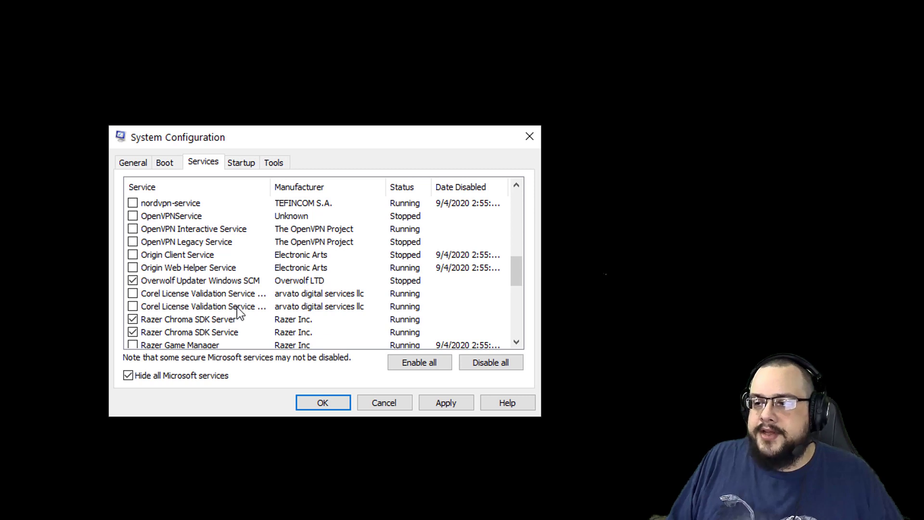
# Uncheck Cudo Miner Updater, apply the changes, and return to the top of the list
pyautogui.scroll(-1, 237, 307)
pyautogui.scroll(-1, 238, 308)
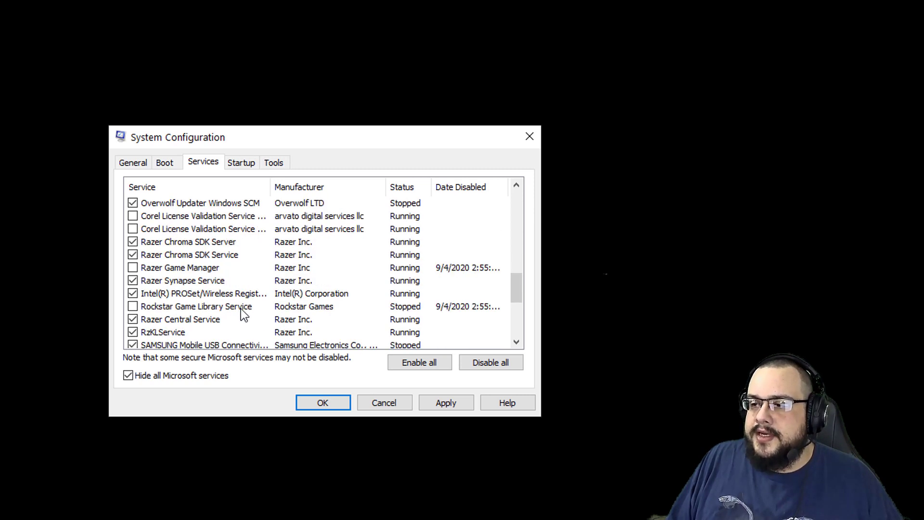
pyautogui.scroll(-1, 241, 308)
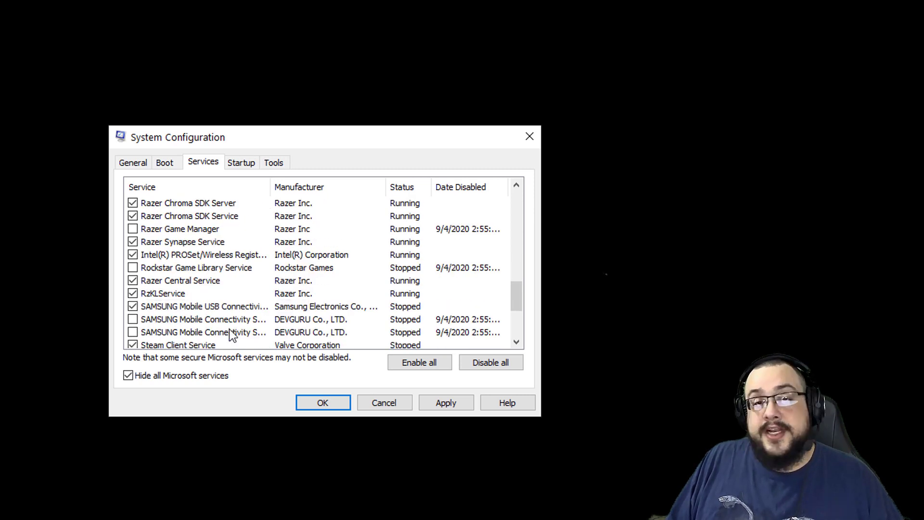
pyautogui.scroll(-1, 230, 329)
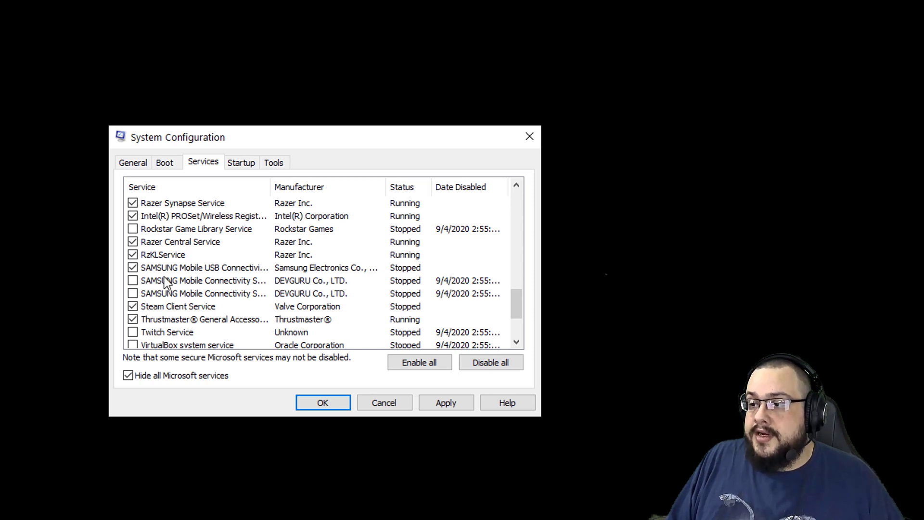
pyautogui.scroll(-1, 253, 288)
pyautogui.scroll(-1, 254, 289)
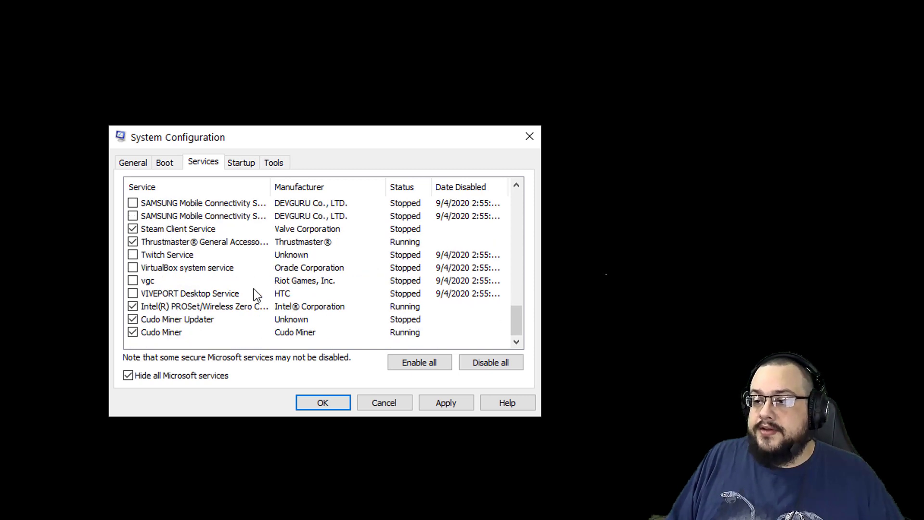
pyautogui.click(134, 320)
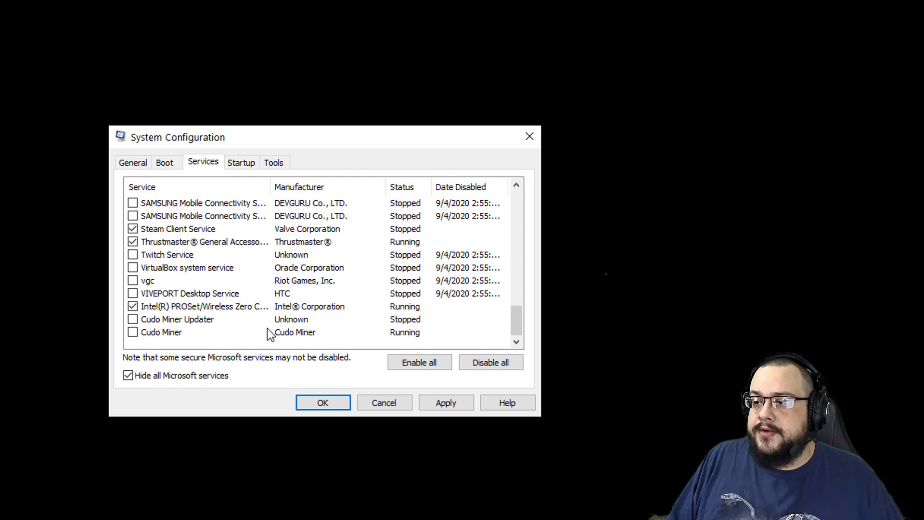
pyautogui.click(453, 403)
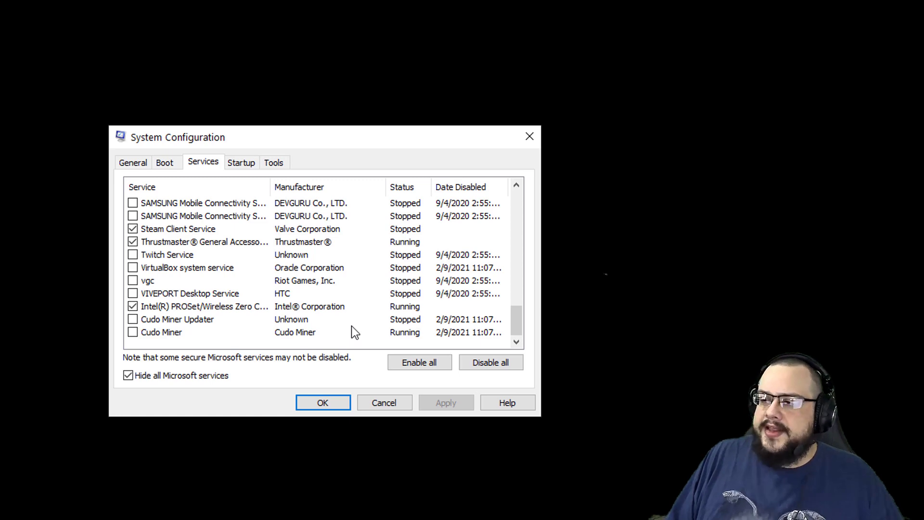
pyautogui.scroll(1, 339, 321)
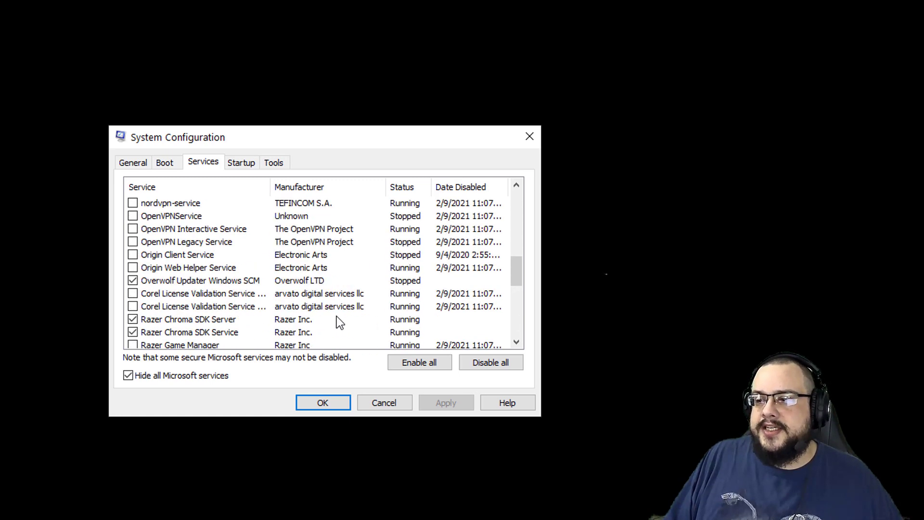
pyautogui.press('Home')
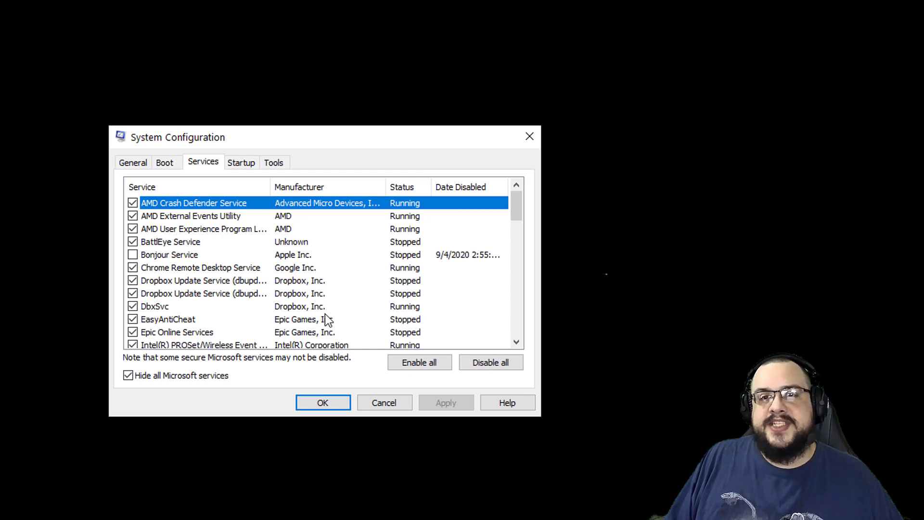
# Launch System Information from the Tools tab, review its summary, then close it
pyautogui.click(232, 163)
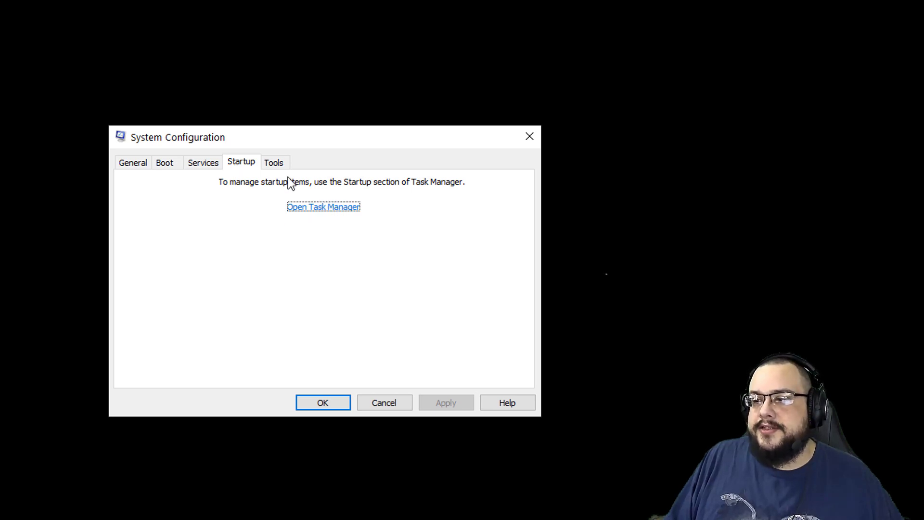
pyautogui.click(278, 166)
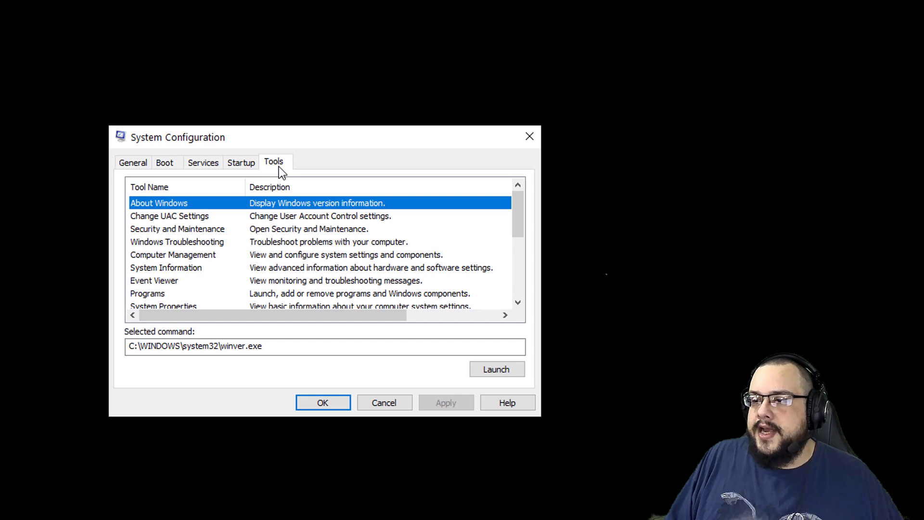
pyautogui.scroll(-4, 272, 226)
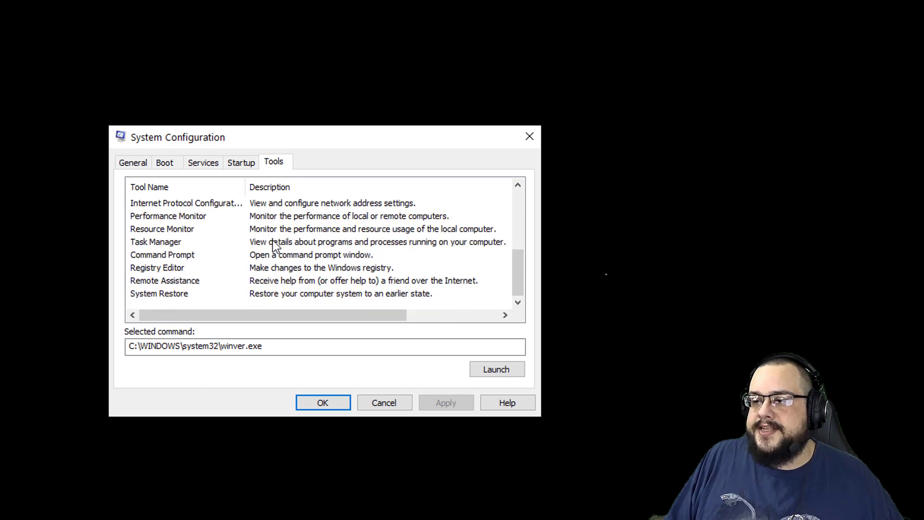
pyautogui.scroll(4, 273, 245)
pyautogui.click(181, 266)
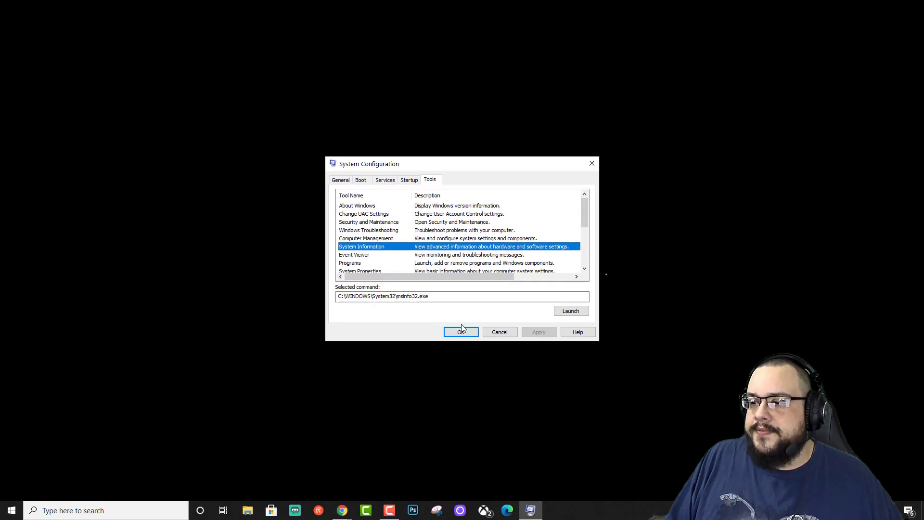
pyautogui.click(572, 311)
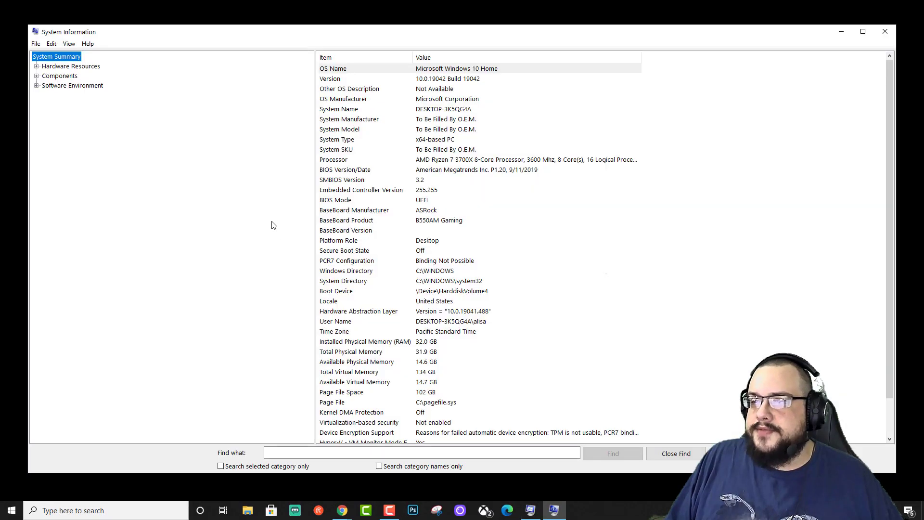
pyautogui.scroll(-2, 360, 135)
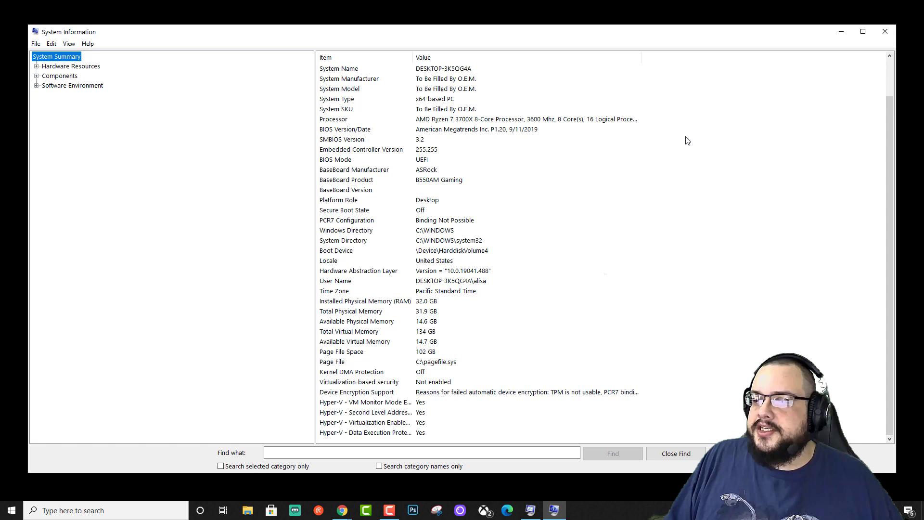
pyautogui.click(885, 31)
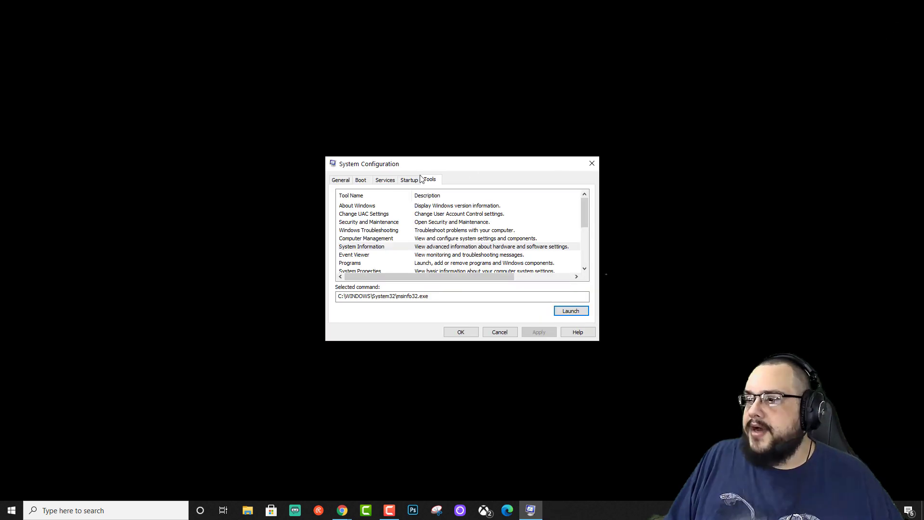
# Open Task Manager's startup apps, sort by Status with enabled first, and select Your Phone
pyautogui.click(410, 181)
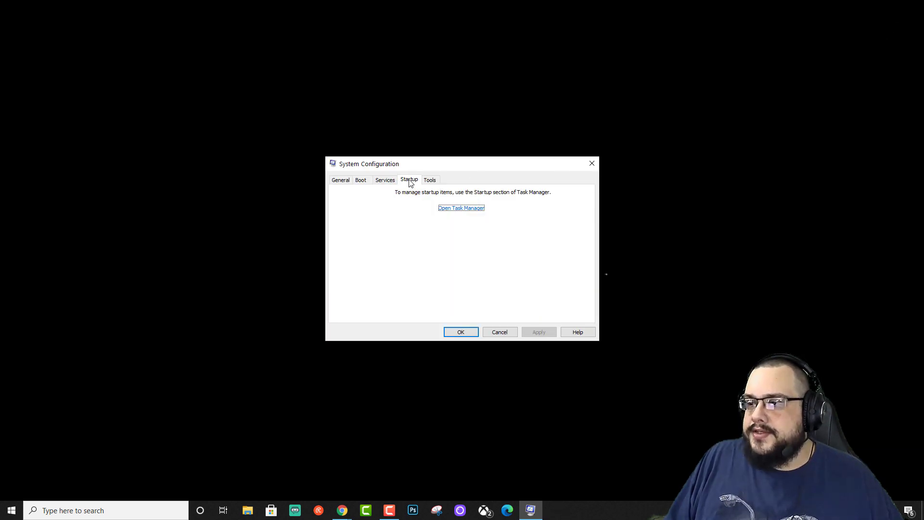
pyautogui.click(469, 210)
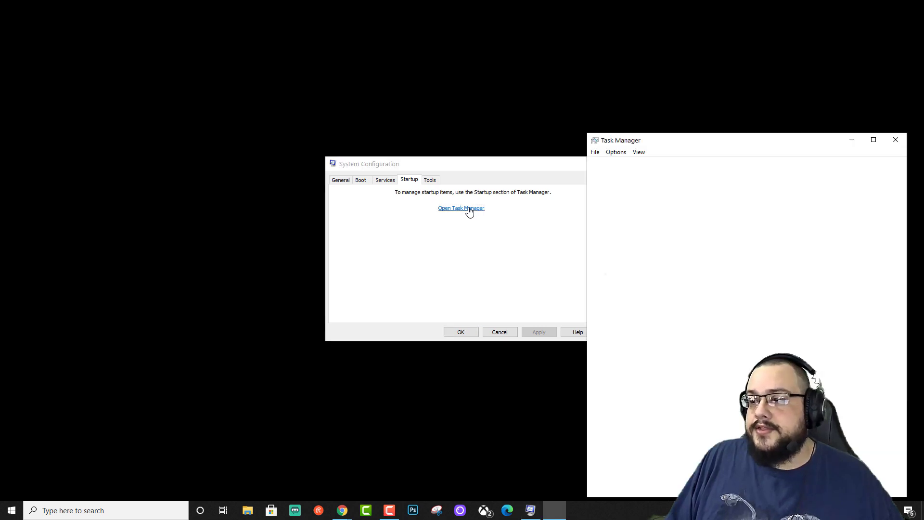
pyautogui.moveTo(789, 143); pyautogui.dragTo(484, 107)
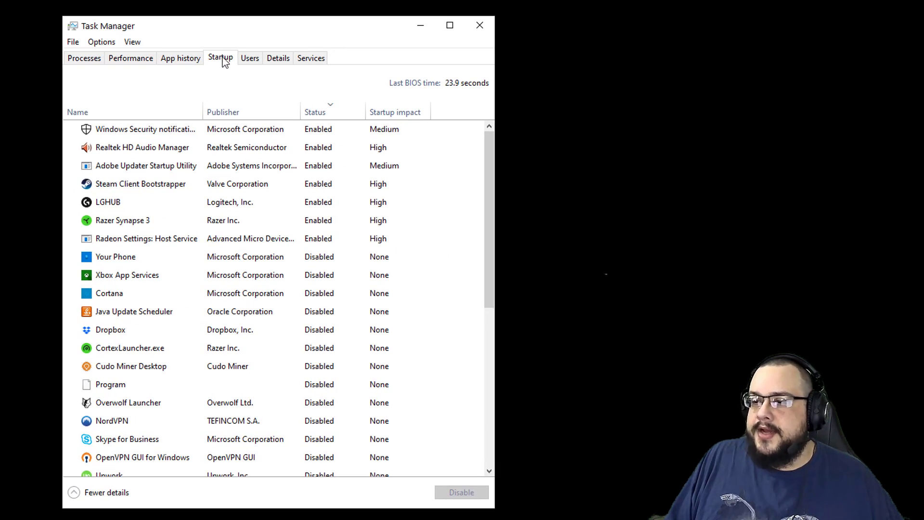
pyautogui.click(332, 111)
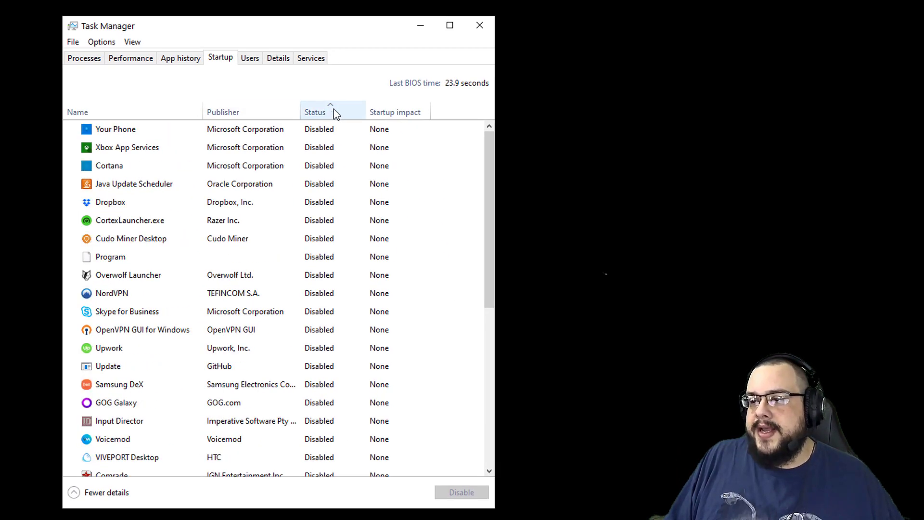
pyautogui.click(334, 109)
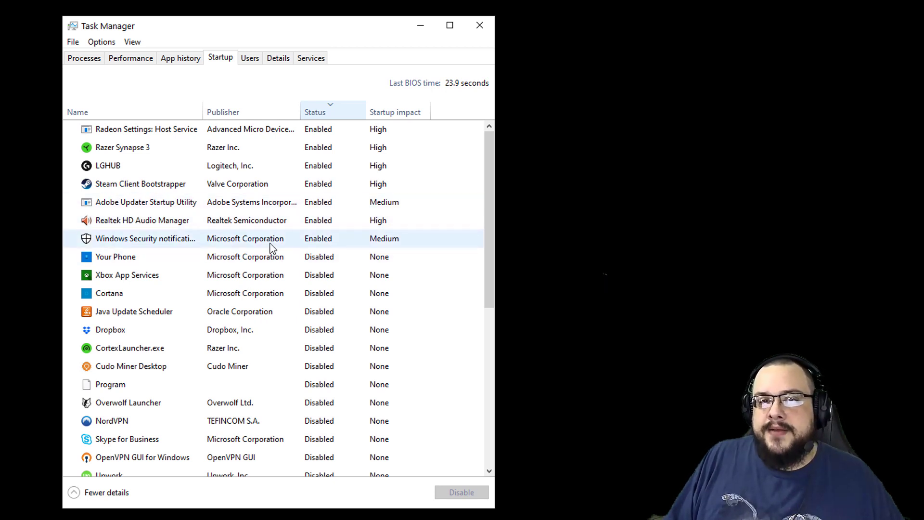
pyautogui.click(156, 258)
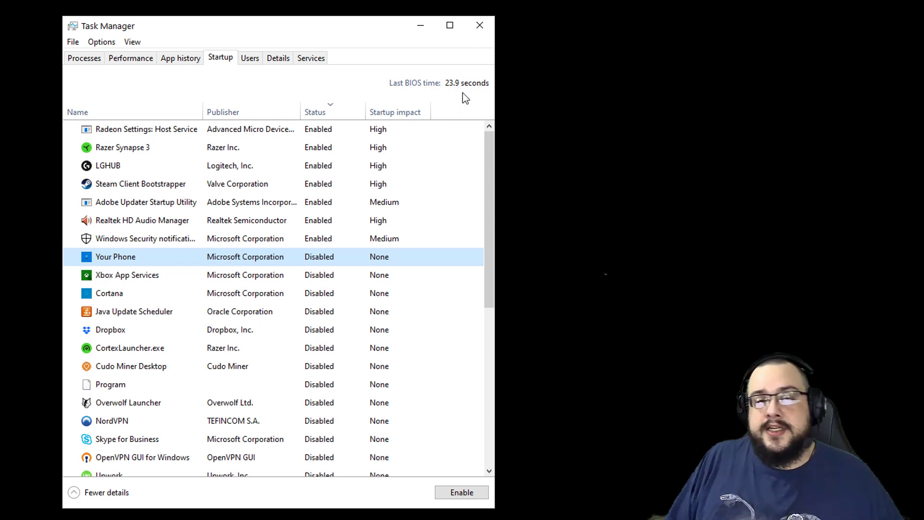
# Close Task Manager to return to System Configuration's Startup tab
pyautogui.click(483, 18)
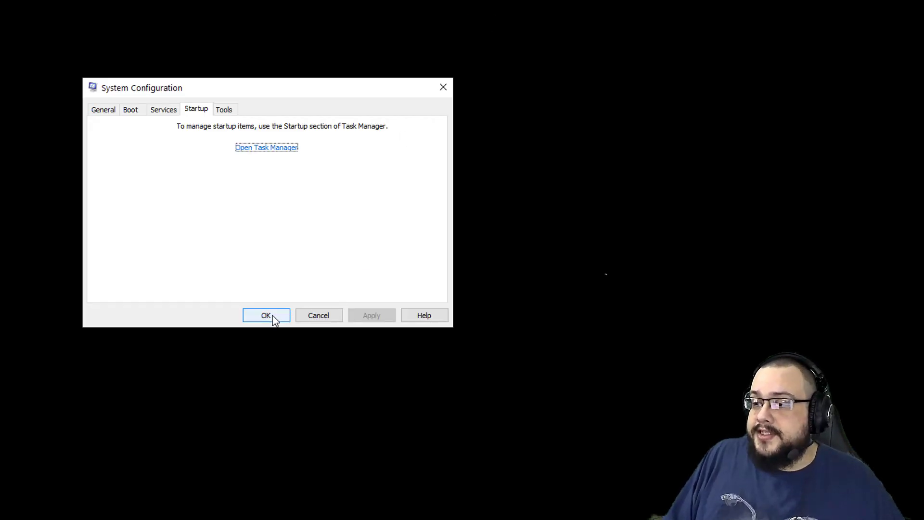